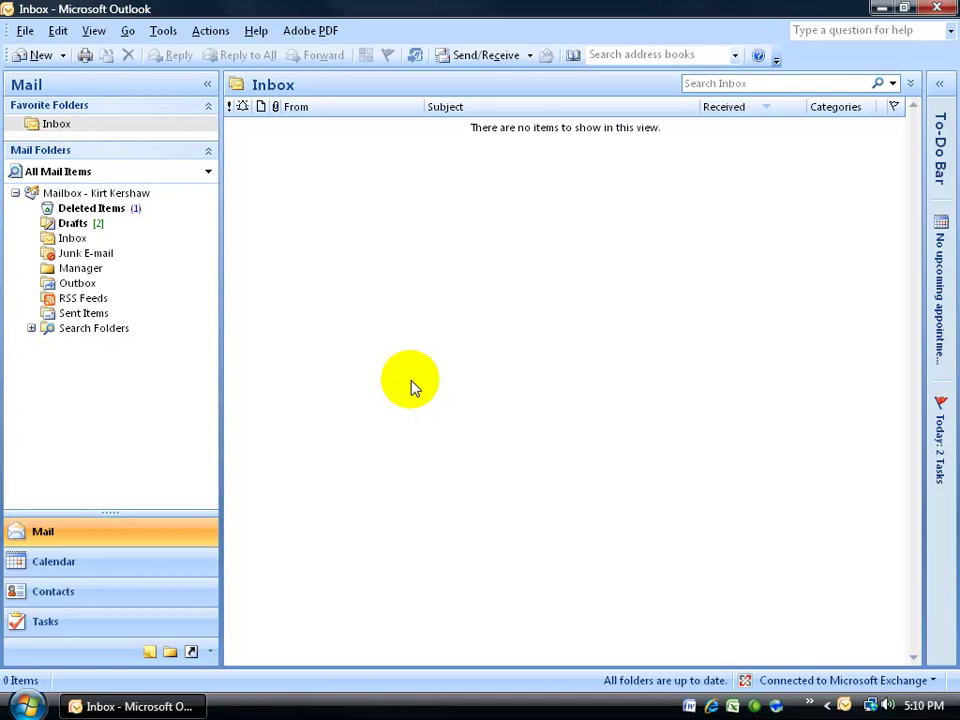
Step: Start a new e-mail rule from a blank rule that checks messages when they arrive
left_click(162, 30)
left_click(174, 145)
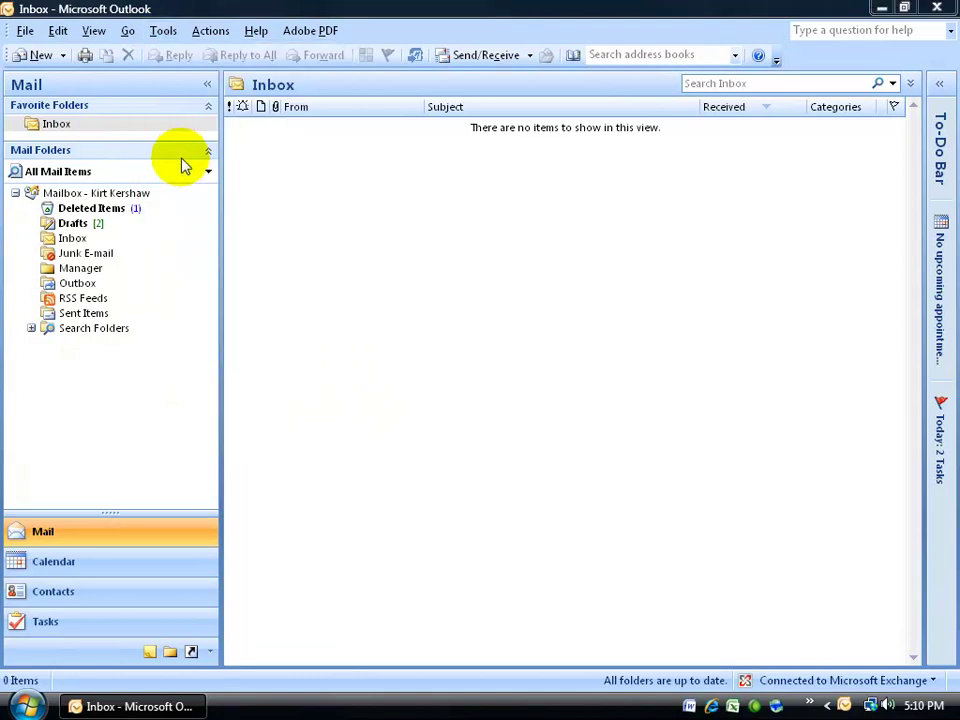
left_click(264, 201)
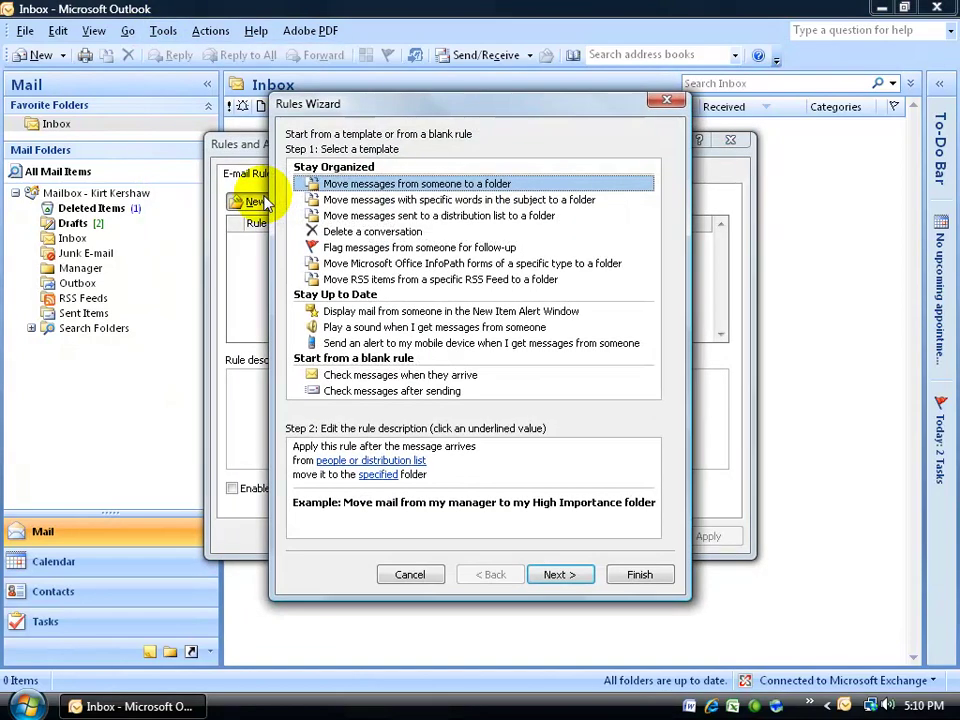
left_click(378, 377)
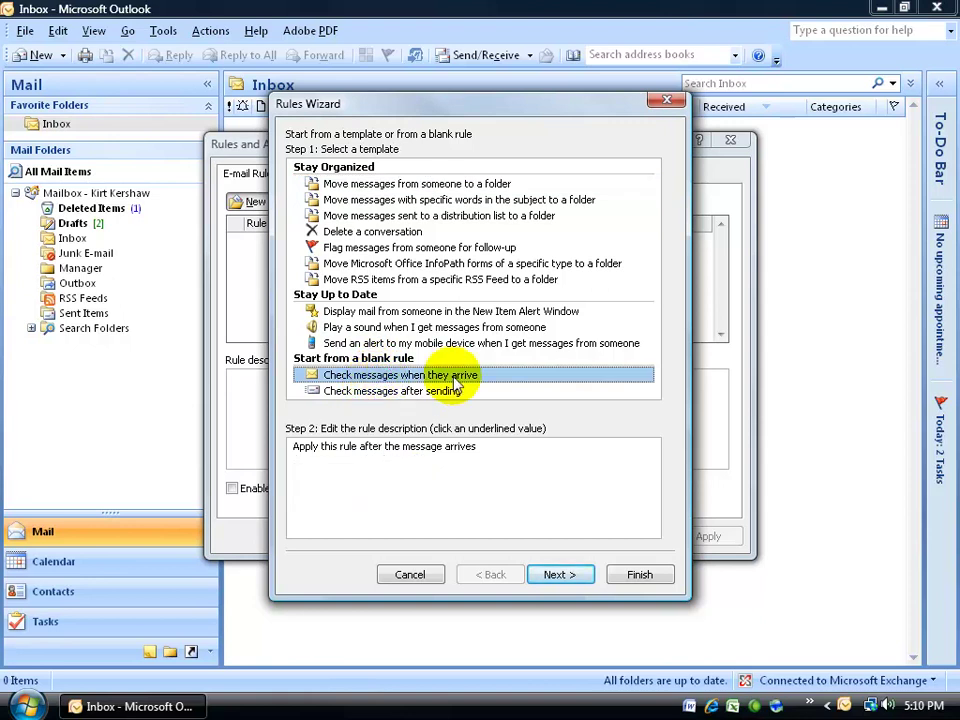
left_click(557, 574)
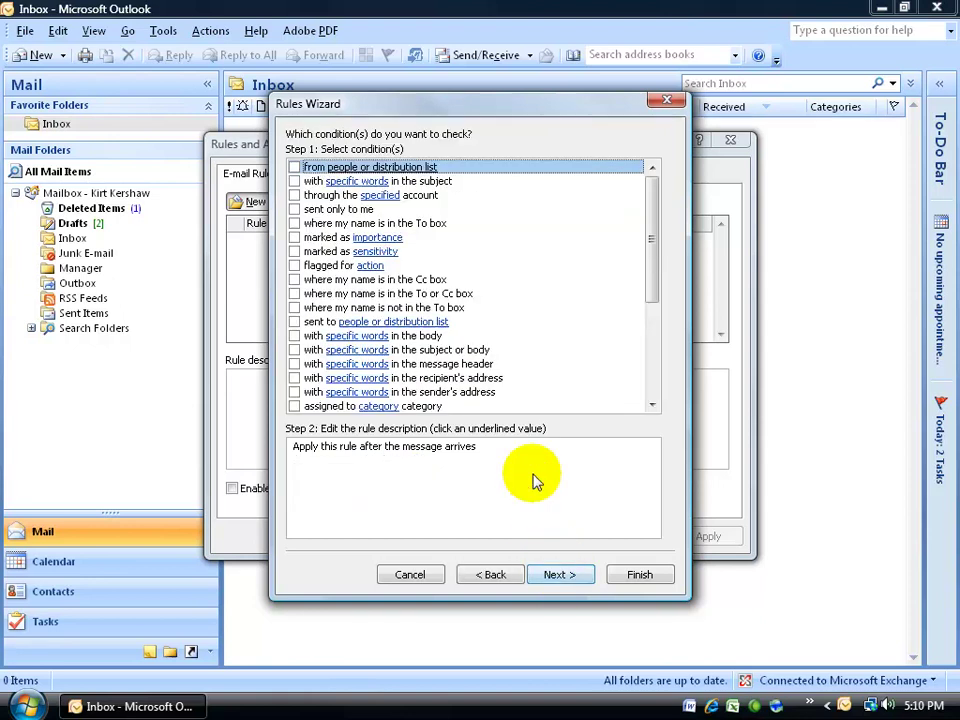
Step: Add the "from people or distribution list" condition and set the sender to the first person in the Global Address List
left_click(294, 167)
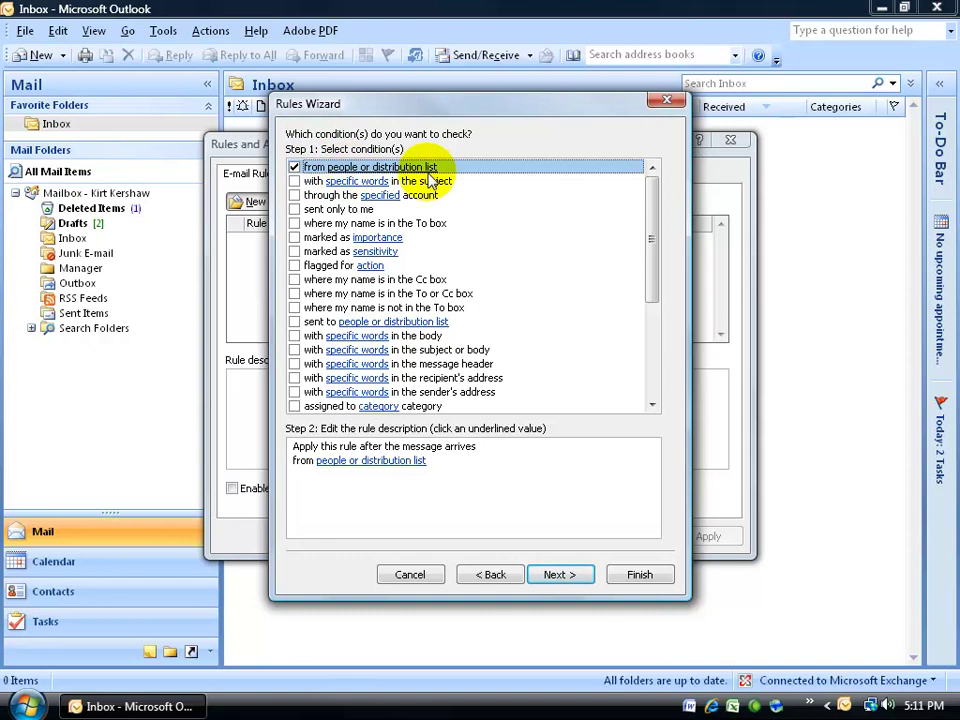
left_click(360, 461)
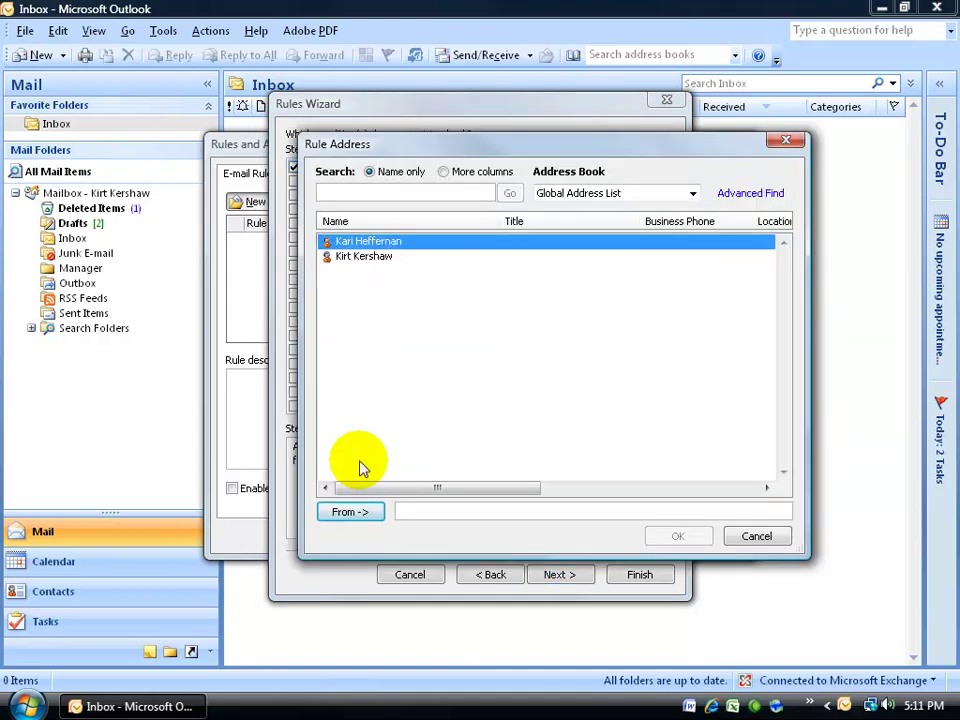
double_click(381, 242)
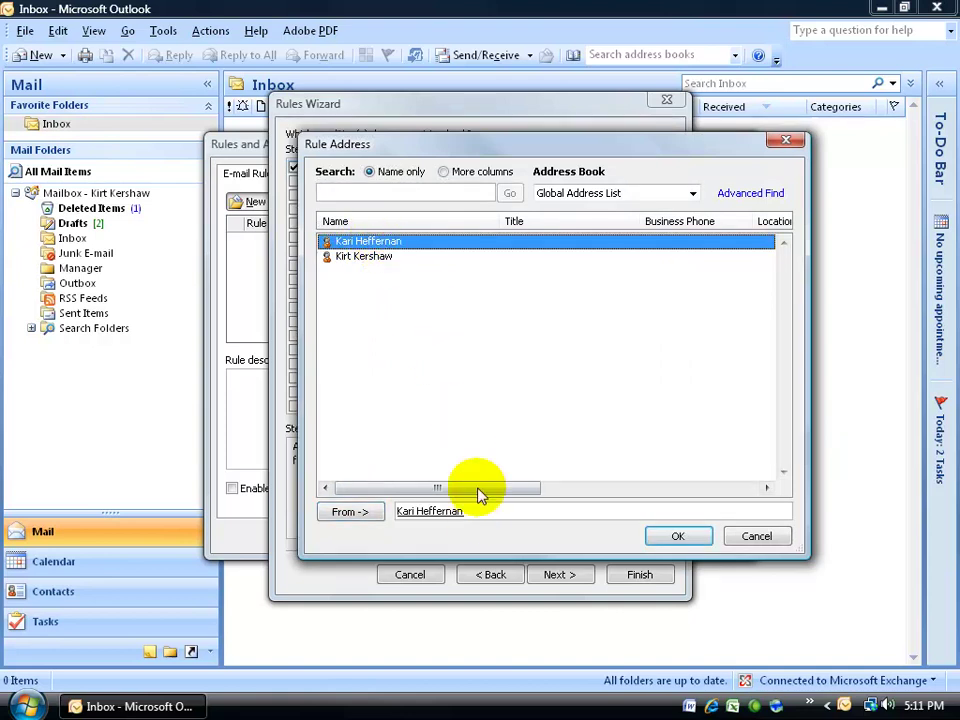
left_click(680, 536)
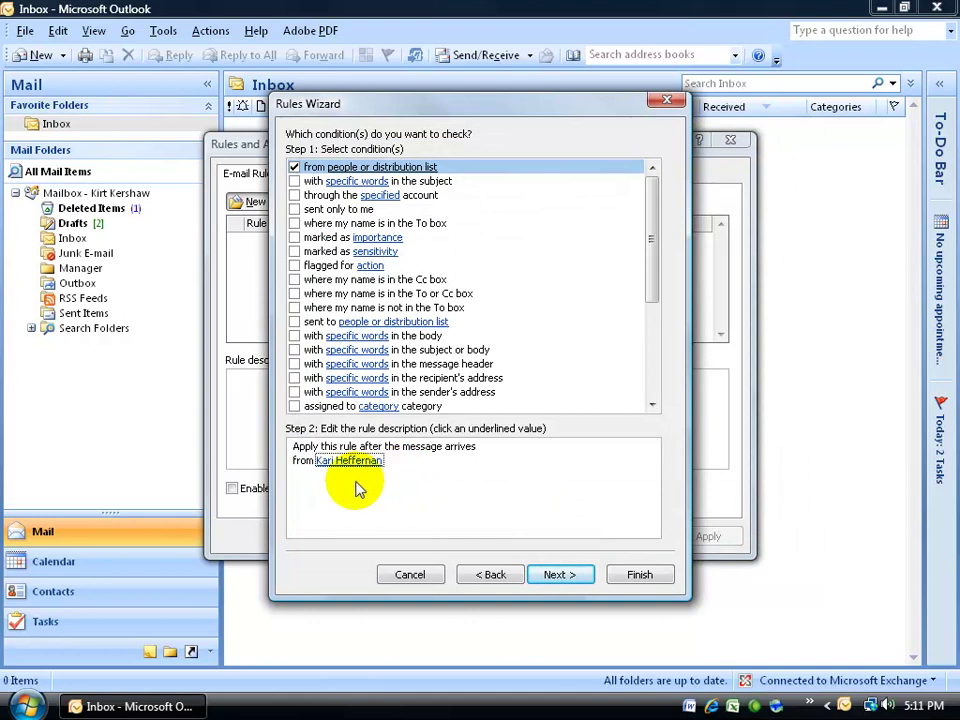
Step: Add the action that forwards the message to people or distribution list, with the first individual in the Contacts address book as recipient
left_click(561, 577)
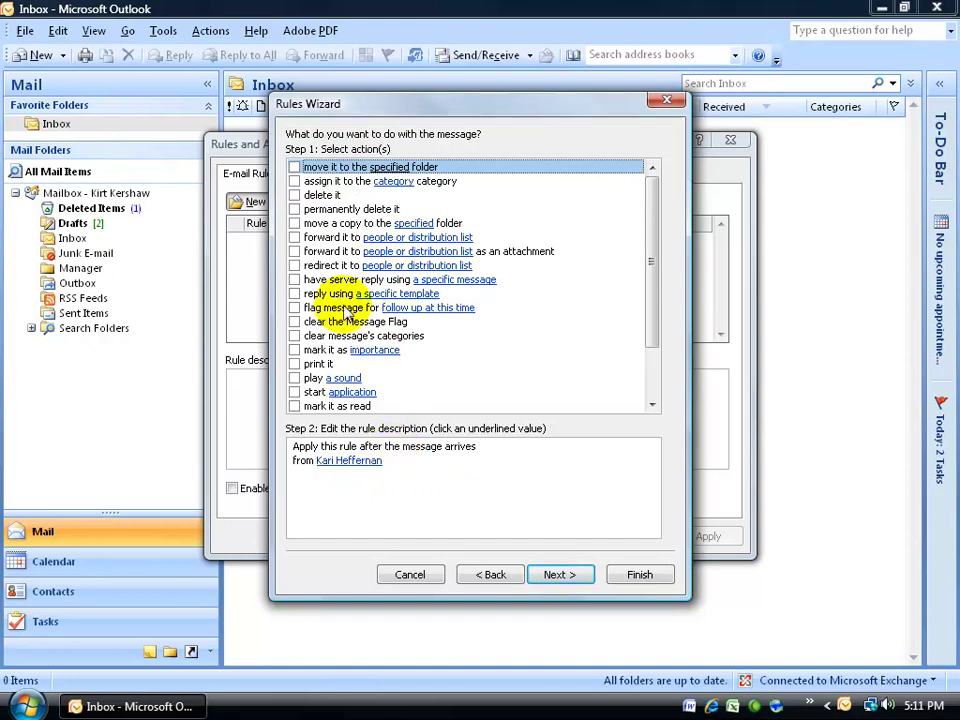
left_click(294, 238)
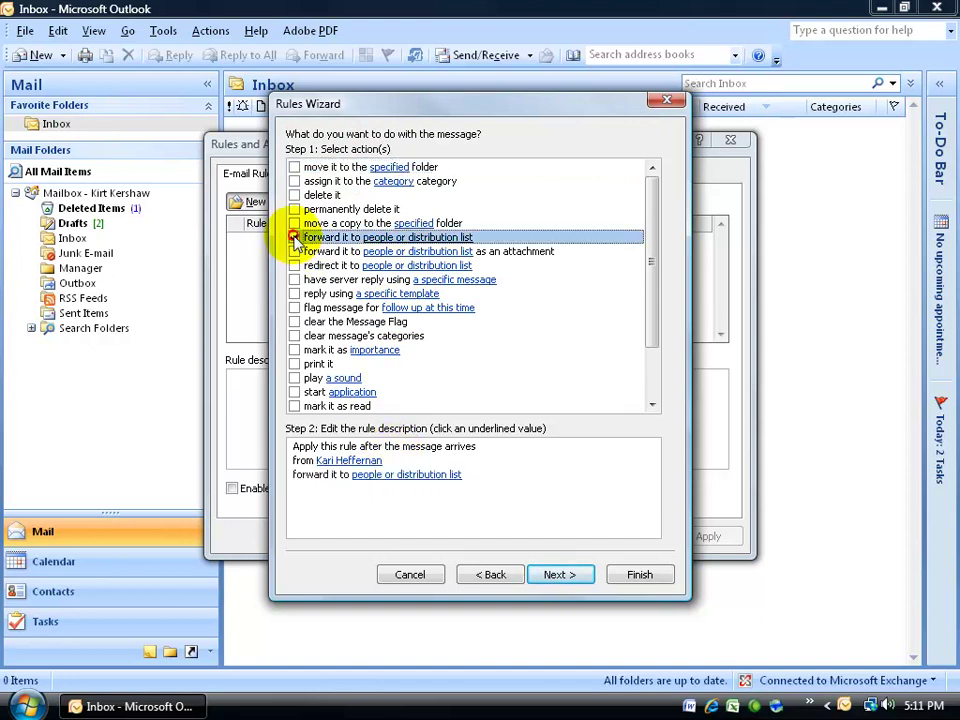
left_click(426, 476)
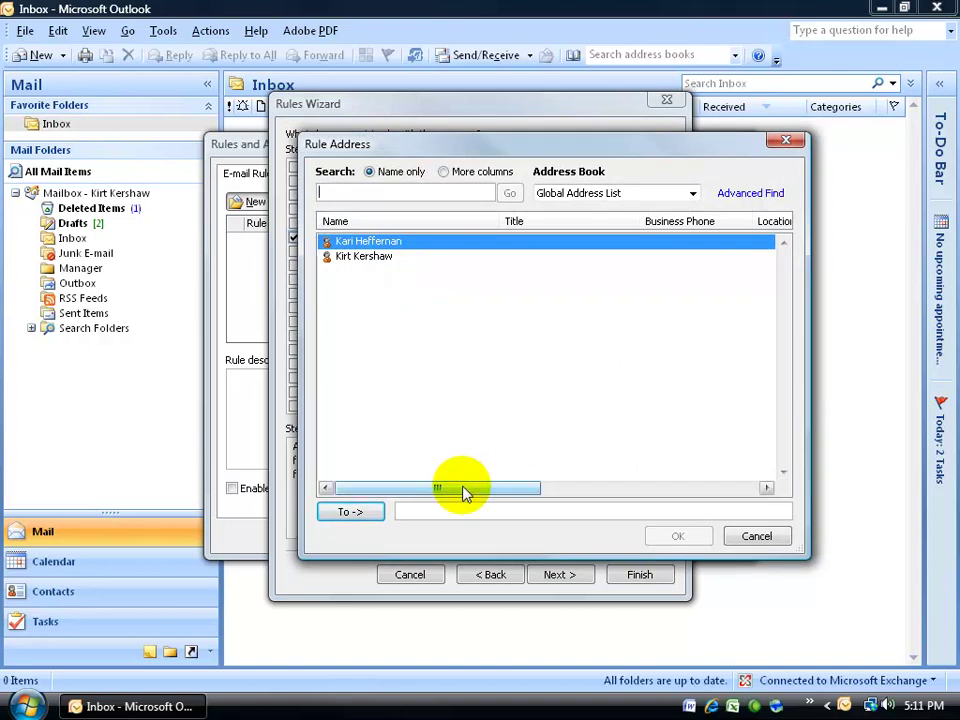
left_click(693, 192)
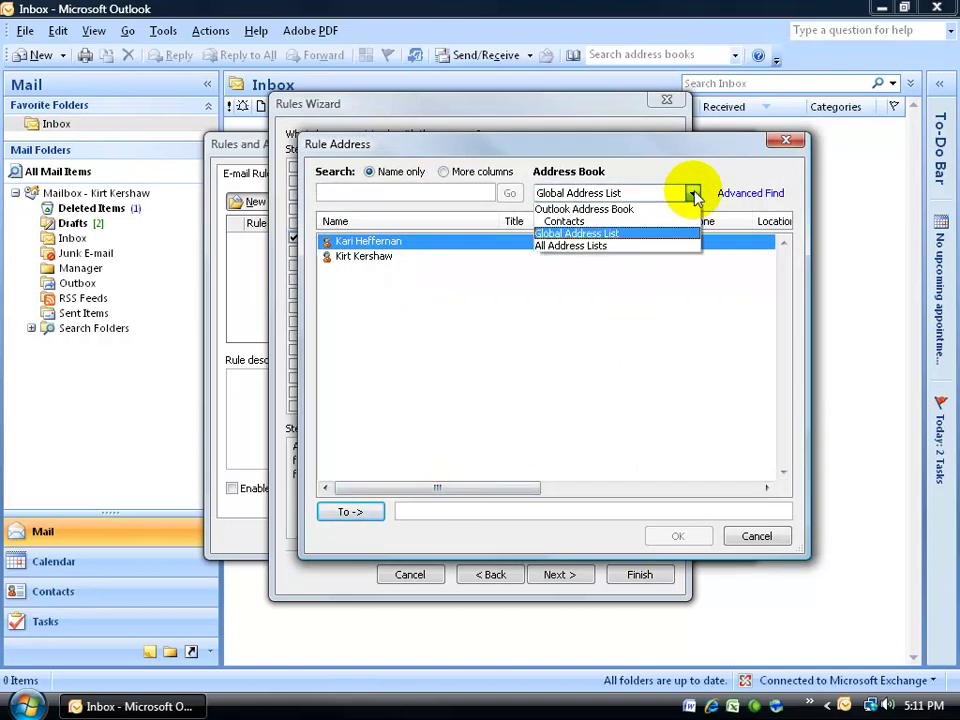
left_click(627, 221)
double_click(390, 256)
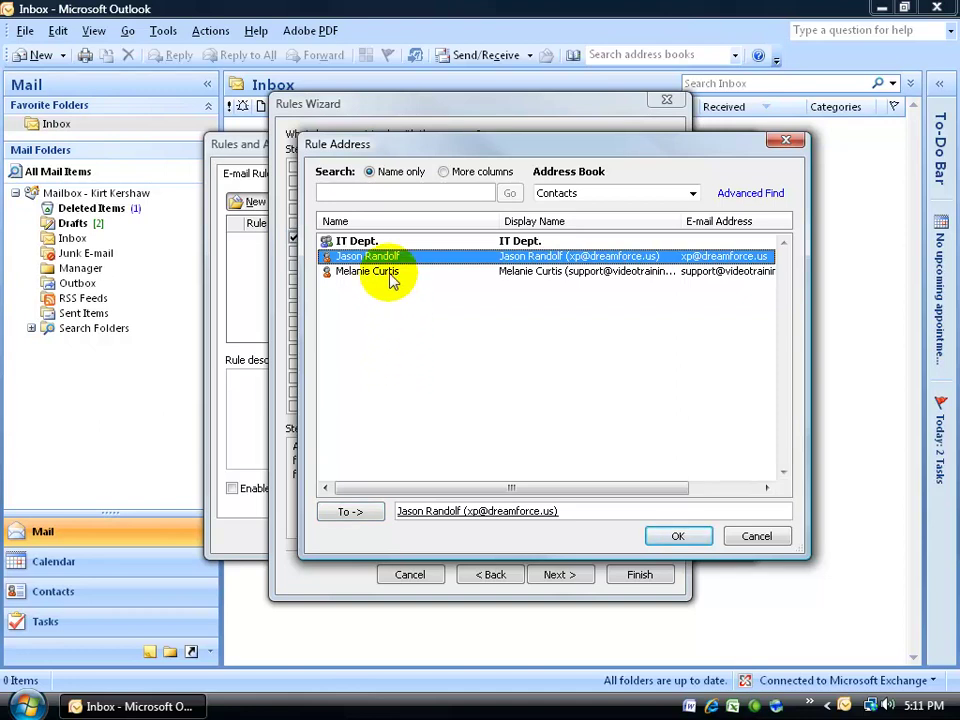
left_click(362, 241)
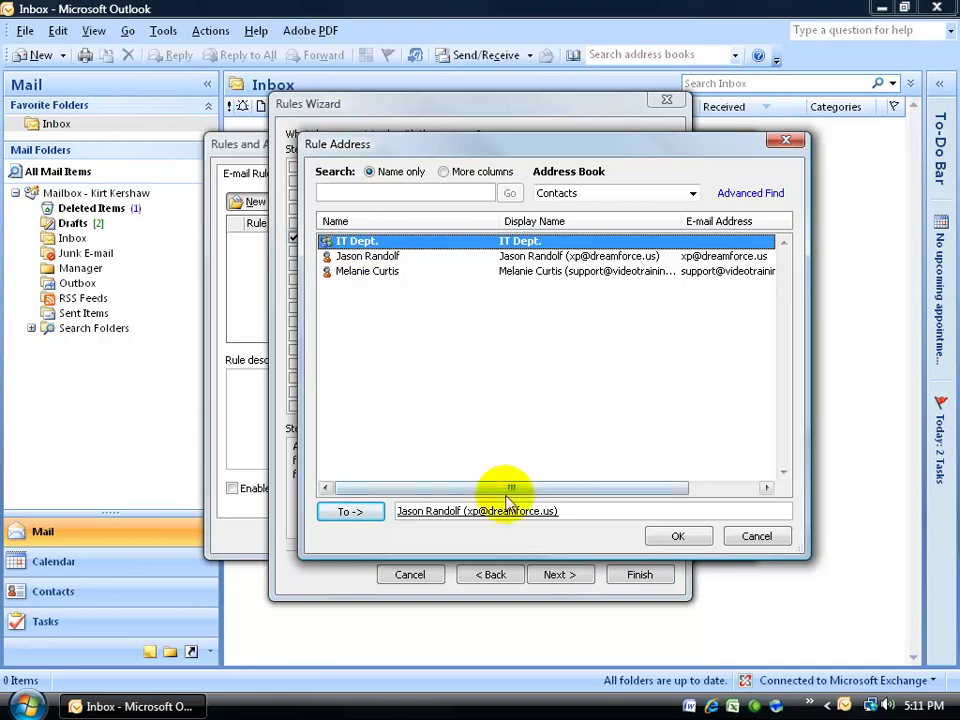
left_click(680, 537)
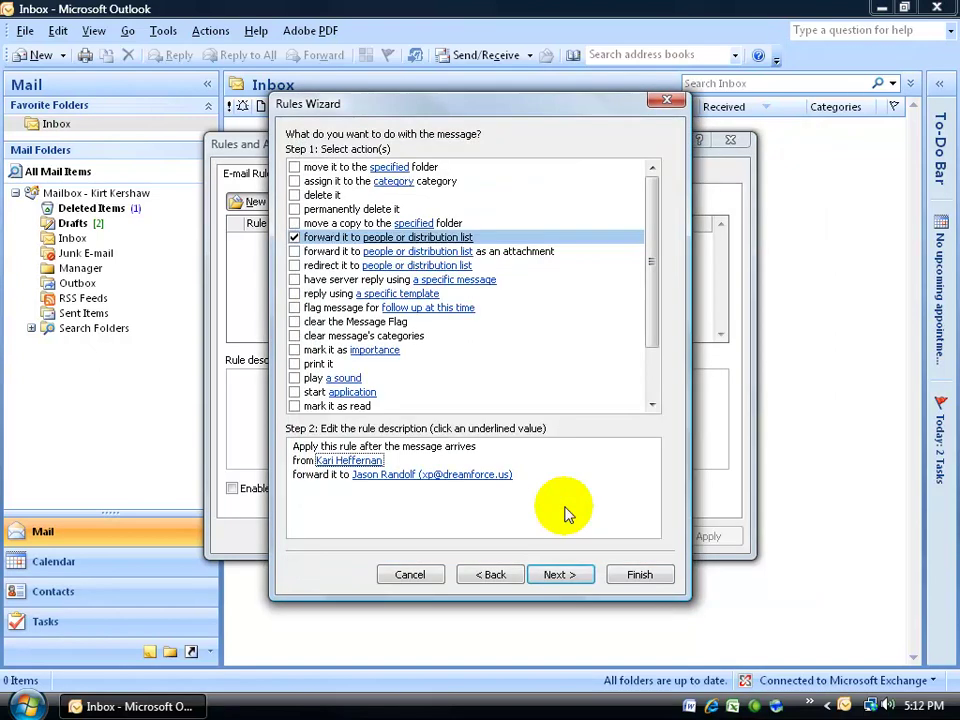
key("Return")
left_click(519, 512)
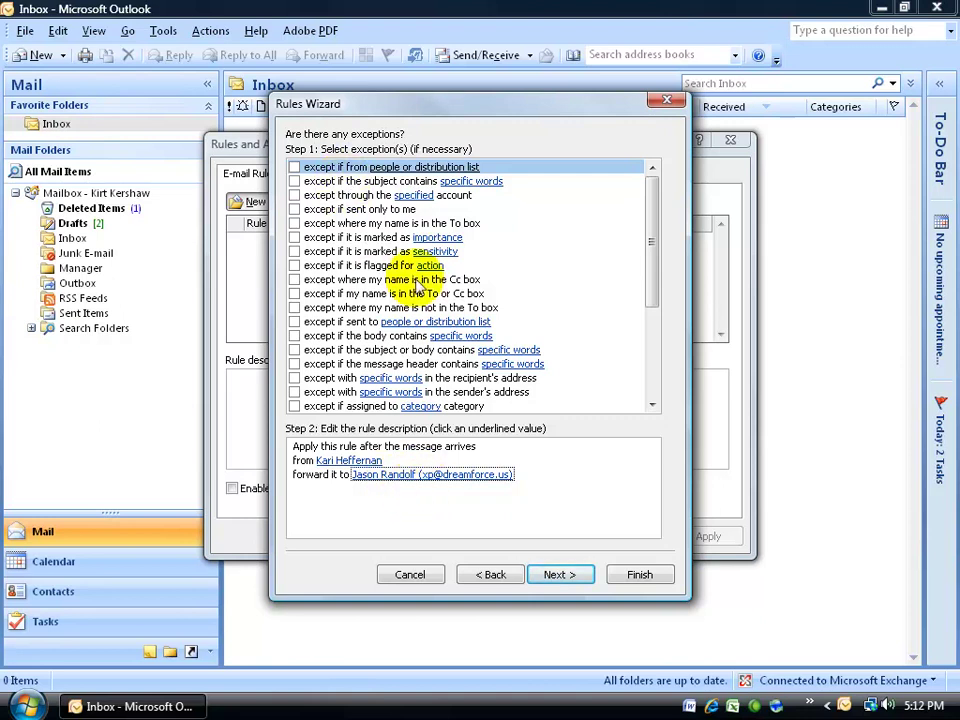
Step: Finish the rule without exceptions, append "forward messages to" and the recipient's first name to its name, and run it on existing Inbox messages
left_click(559, 574)
left_click(372, 199)
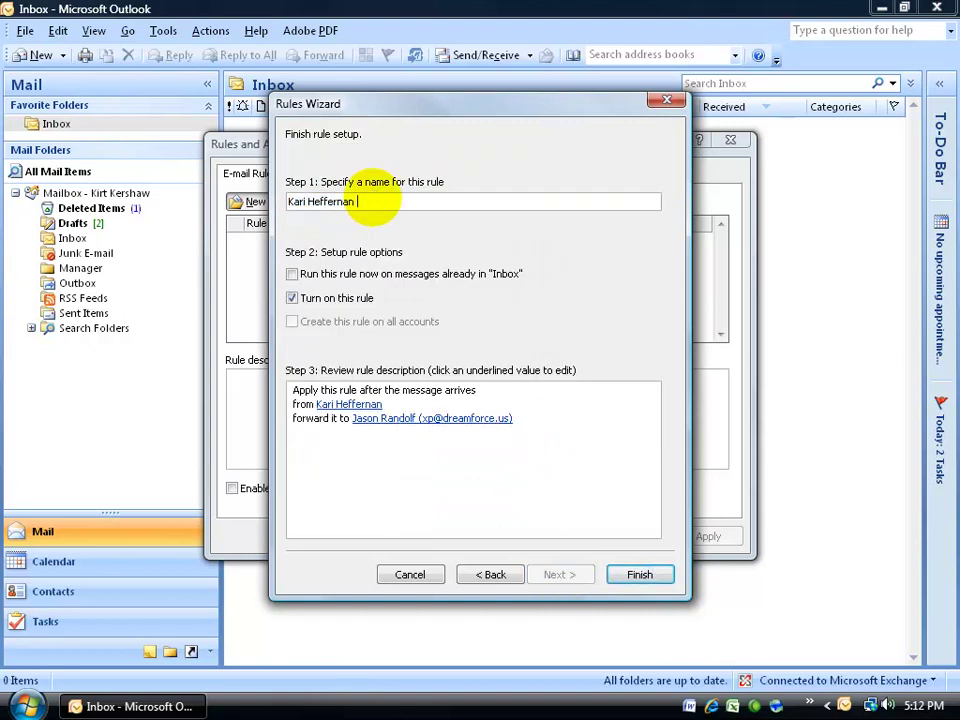
type("forward messages to Jason")
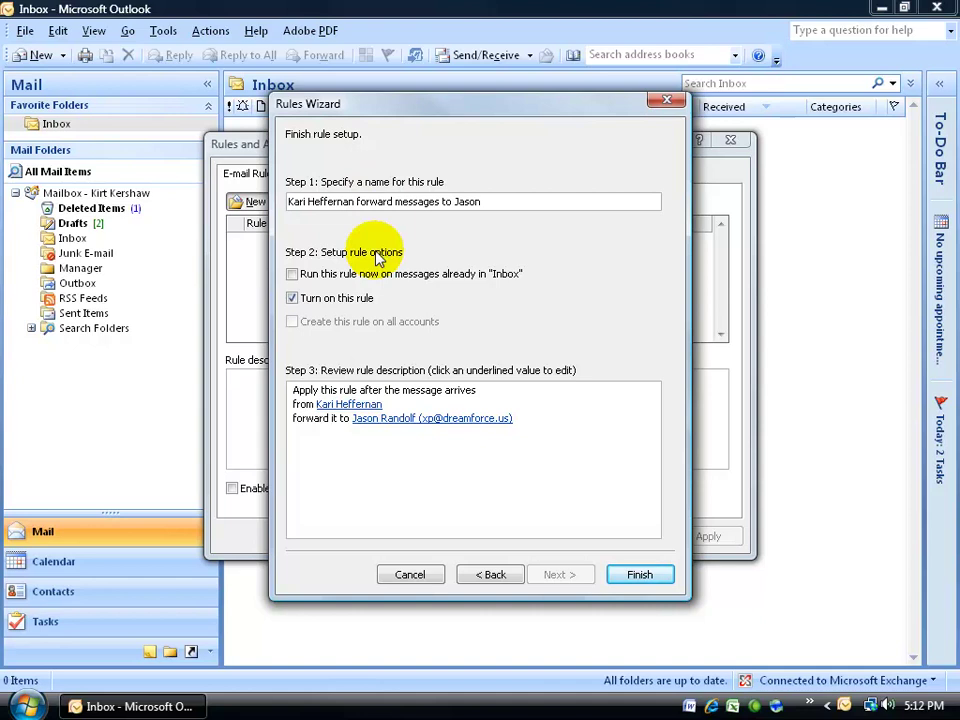
left_click(291, 274)
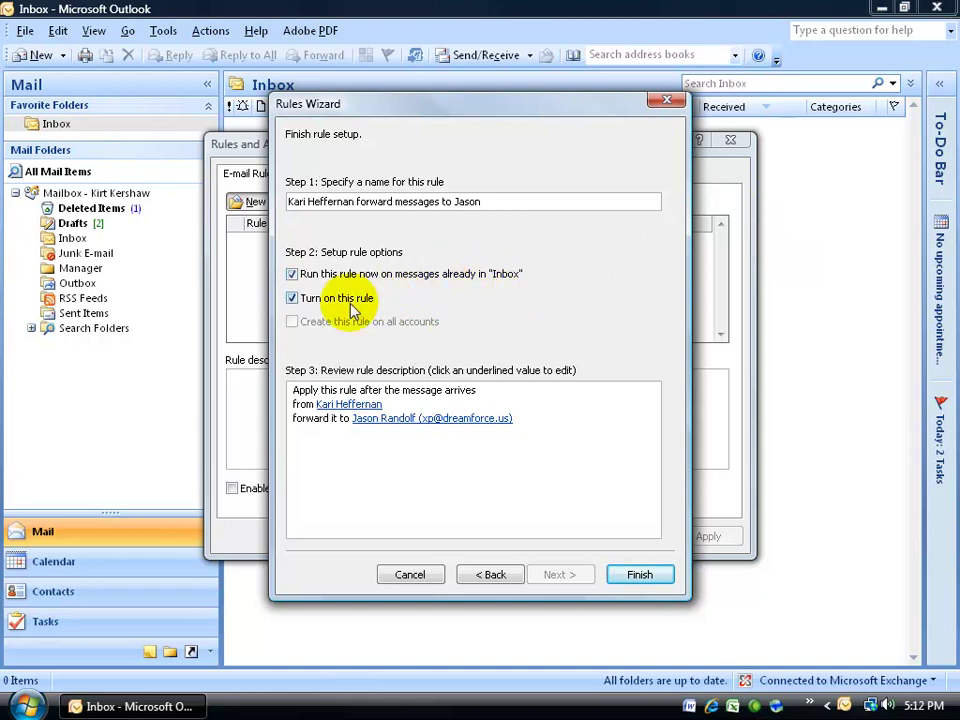
left_click(641, 576)
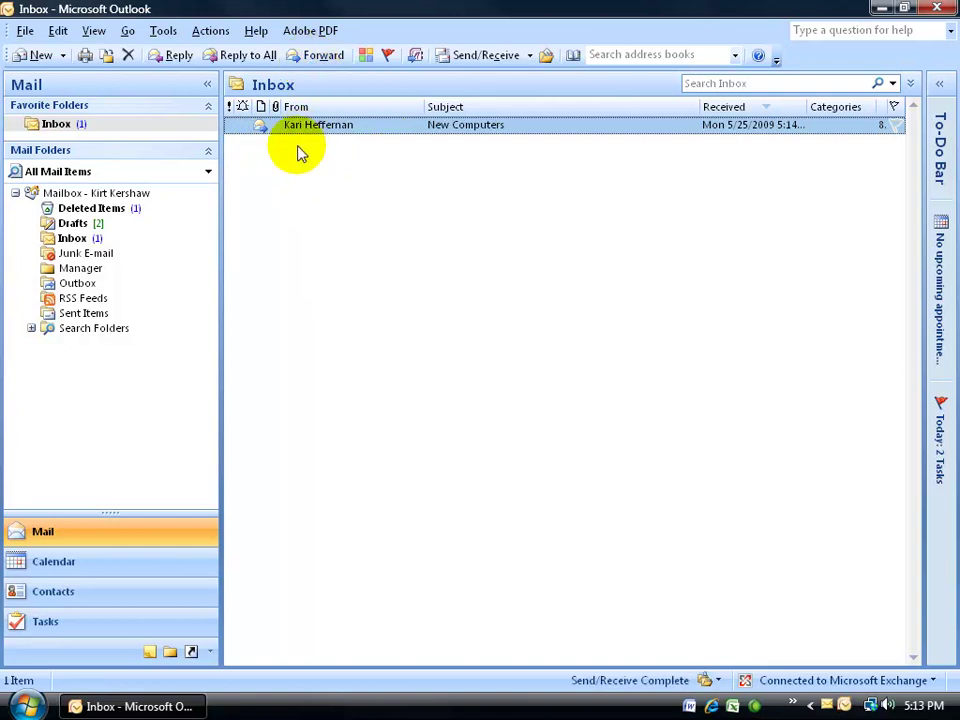
Step: Open the "New Computers" message to check its forwarding status, and close it
double_click(298, 128)
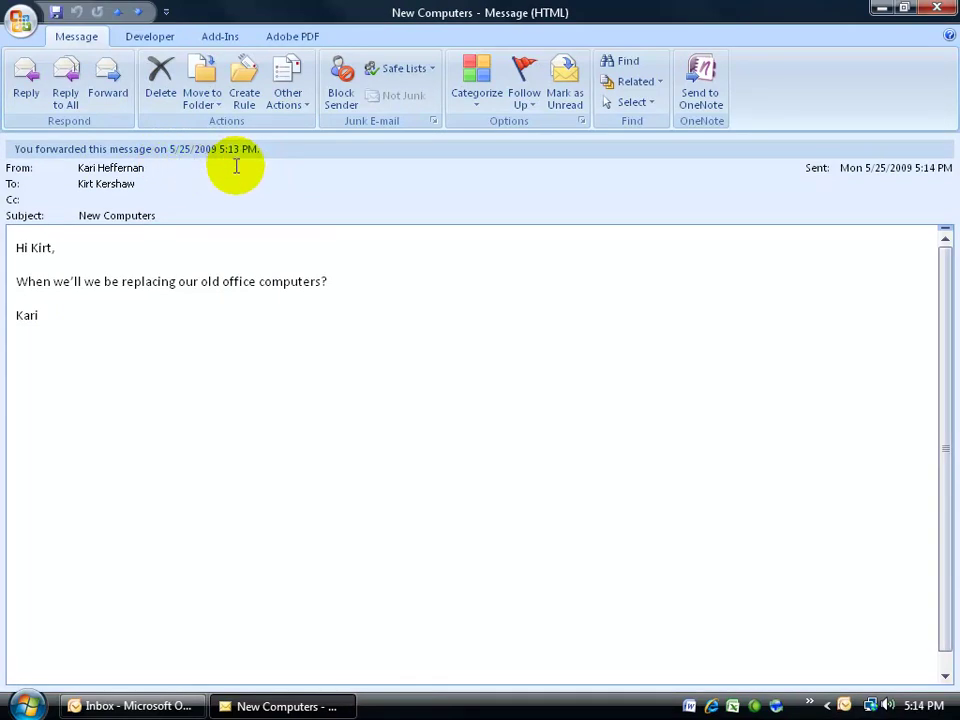
left_click(937, 8)
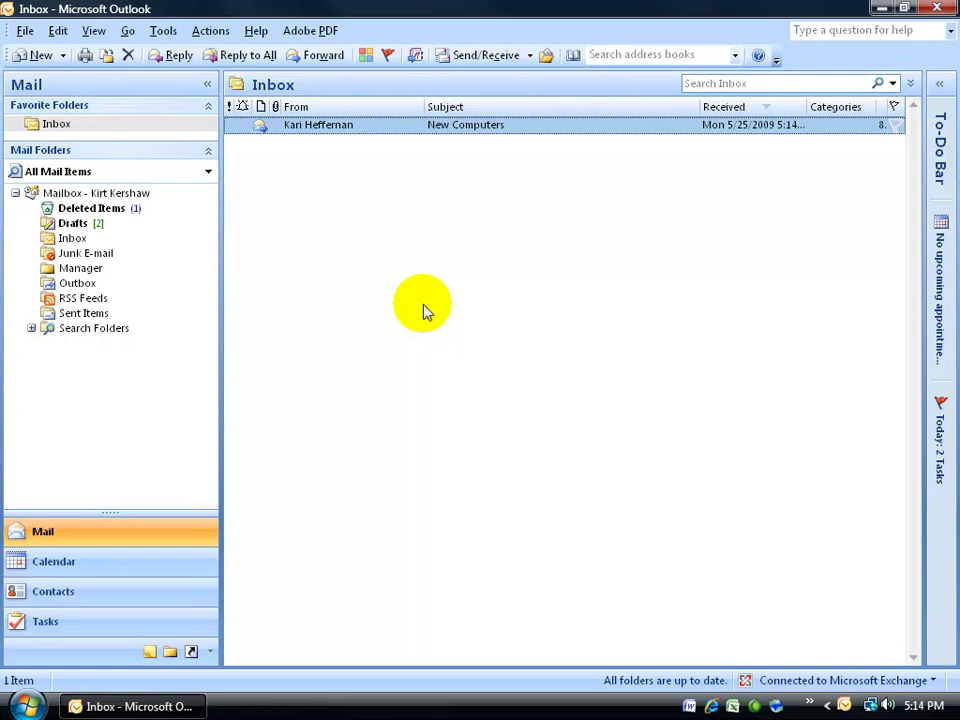
Step: Turn off the forwarding rule in Rules and Alerts
left_click(162, 31)
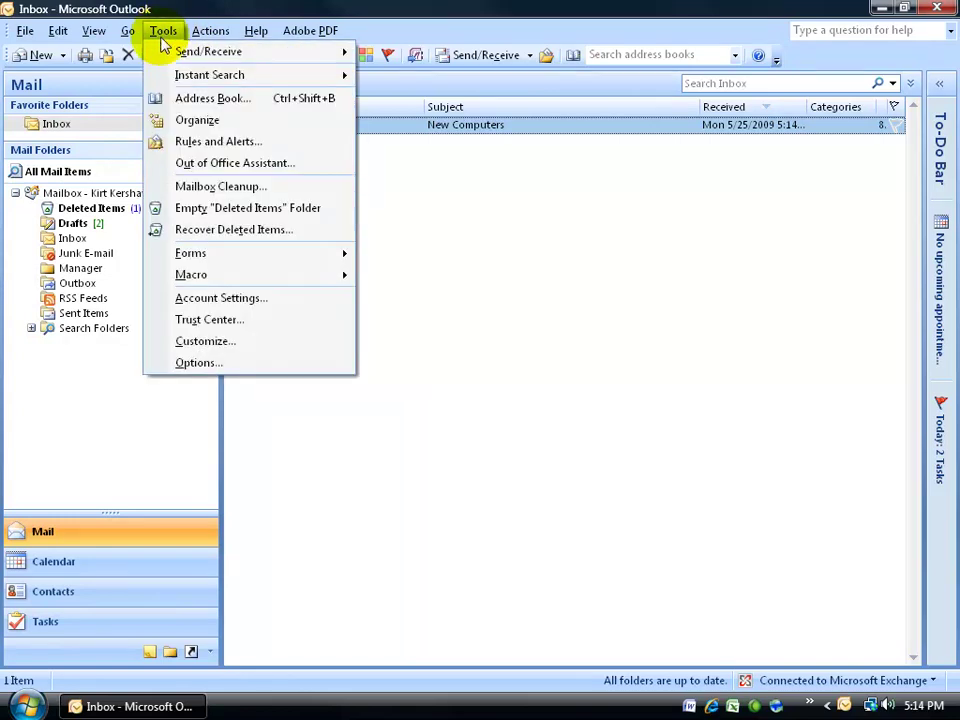
left_click(170, 142)
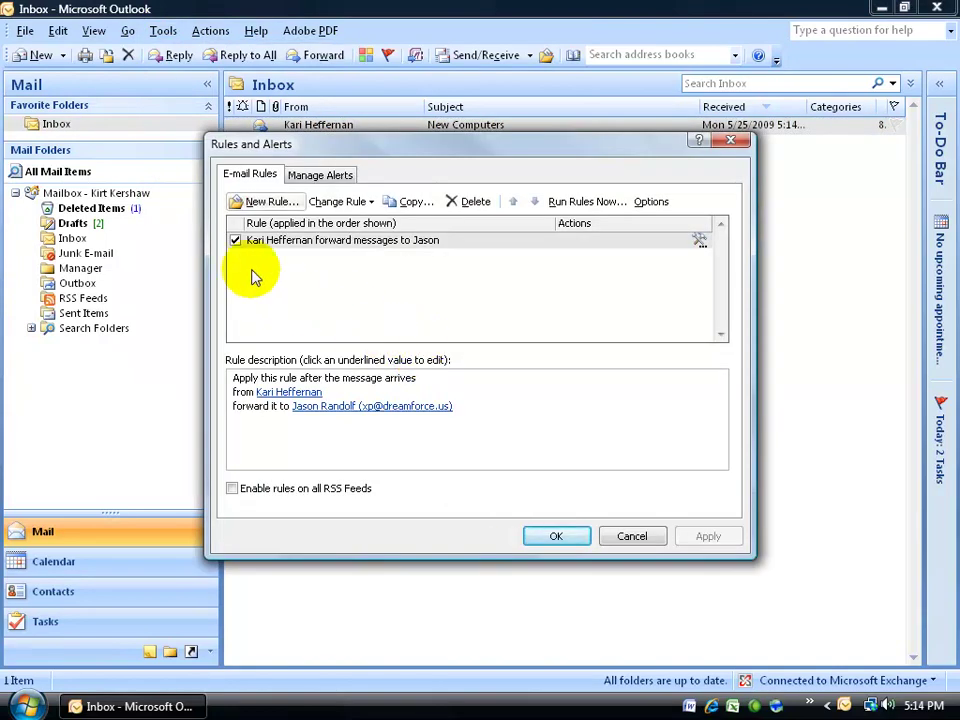
left_click(235, 241)
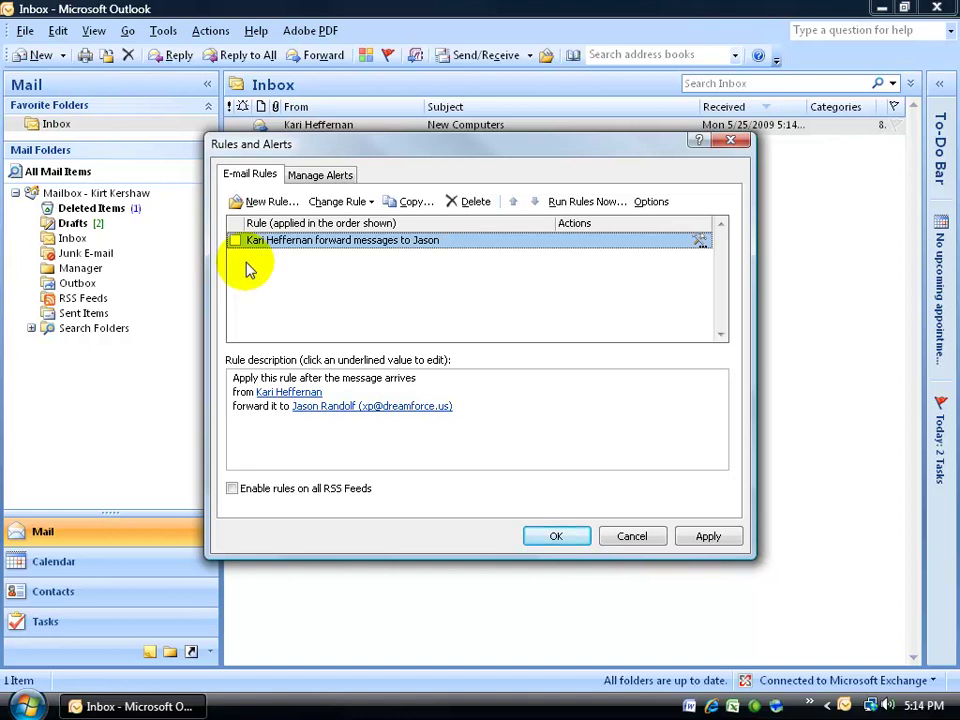
key("Tab")
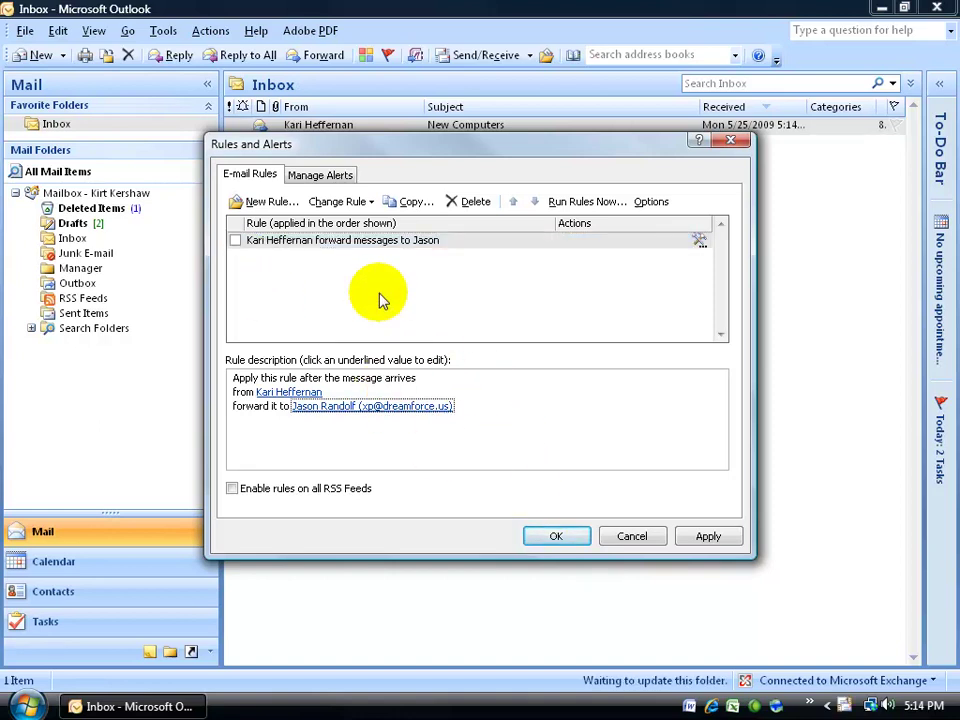
Step: Delete the forwarding rule from the e-mail rules and confirm its removal
left_click(297, 243)
left_click(465, 203)
left_click(439, 396)
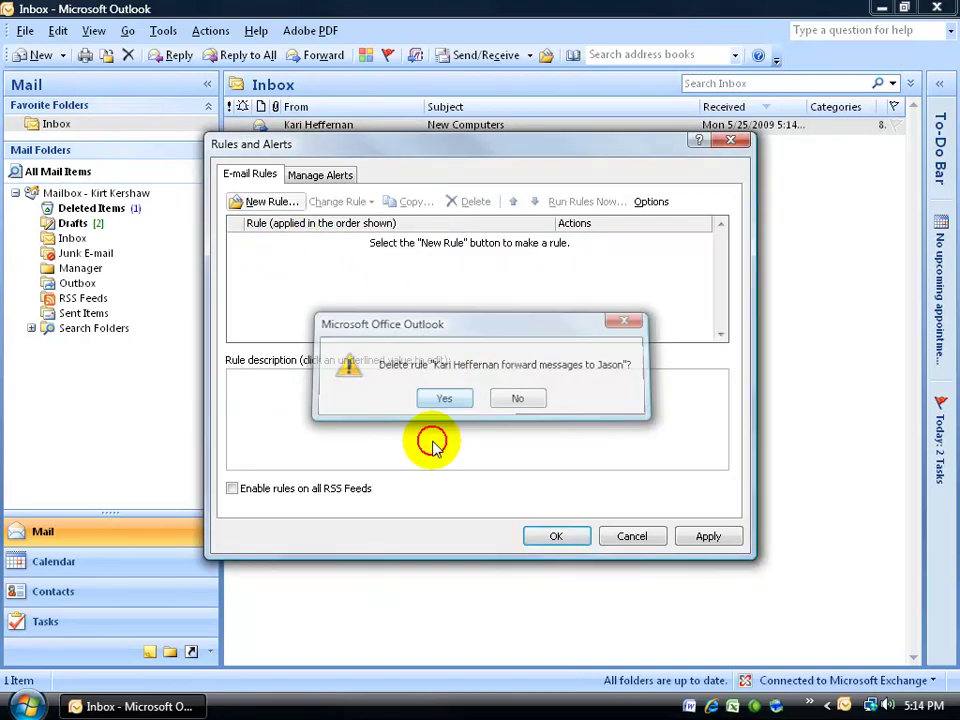